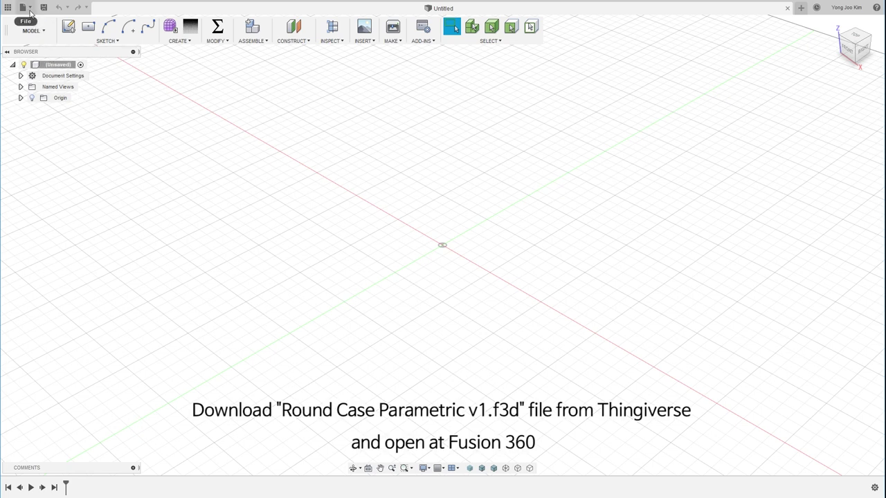
Open Round Case Parametric v1.f3d from the Downloads folder on the computer.
click(30, 13)
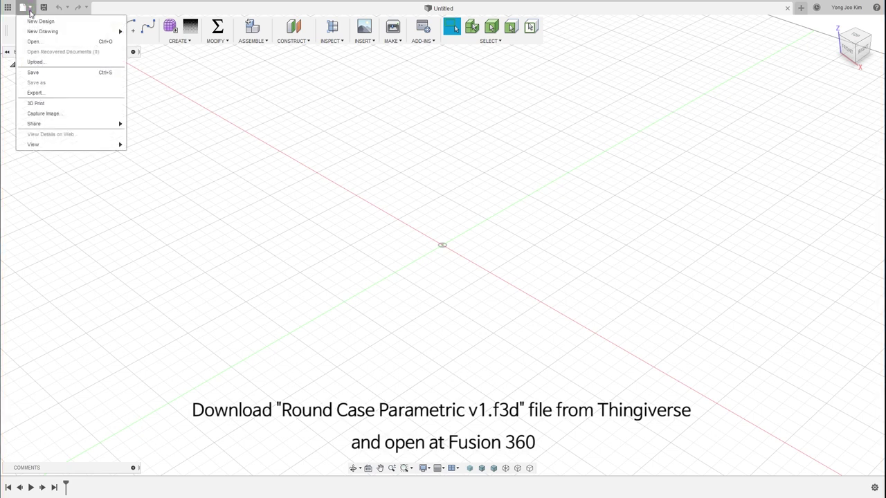
click(61, 43)
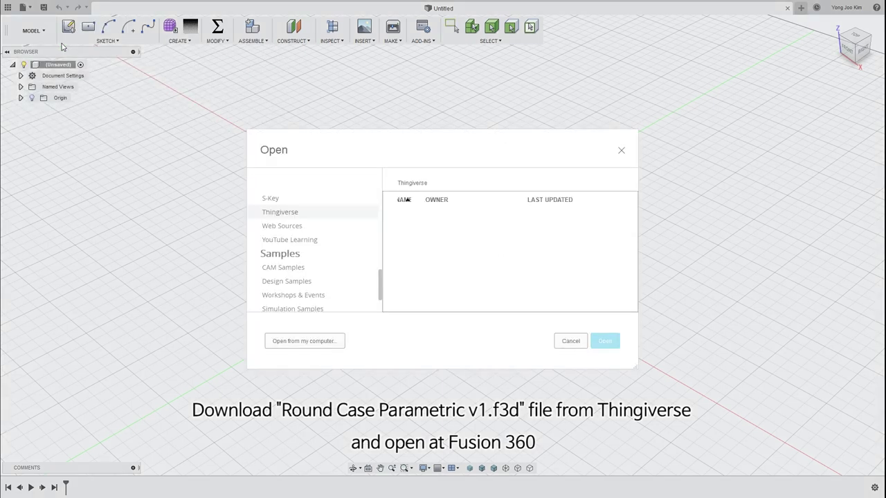
click(305, 341)
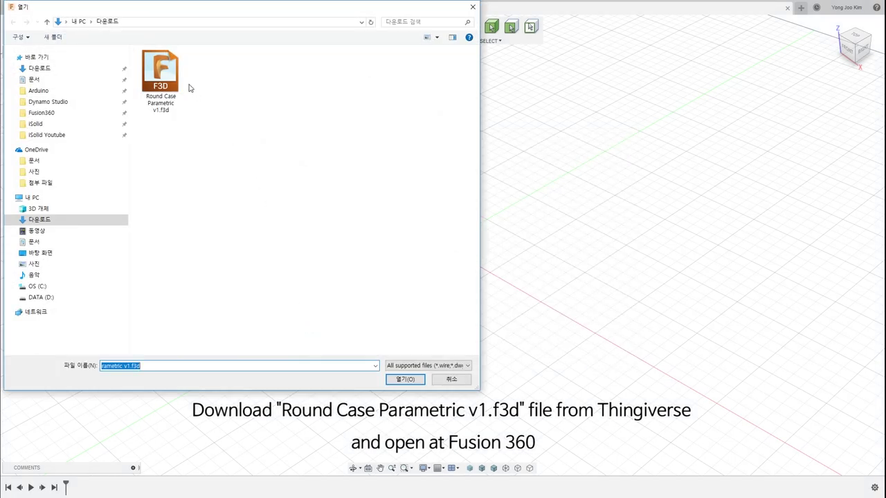
double_click(175, 82)
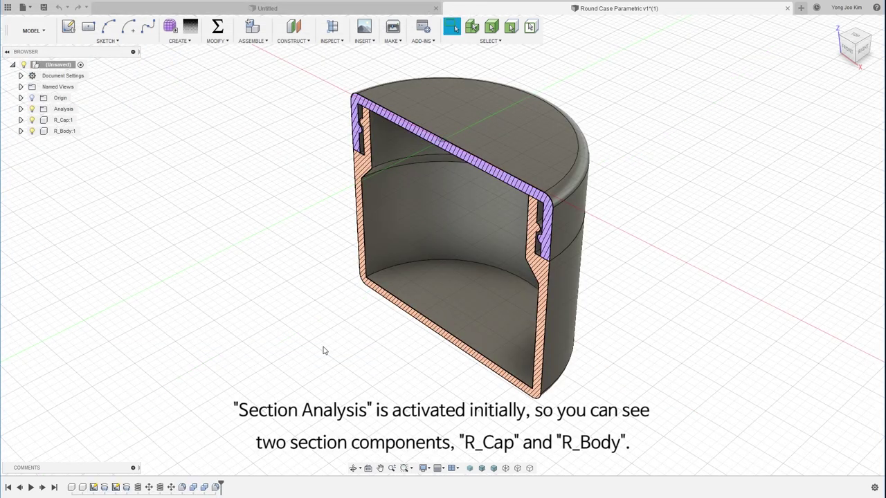
Highlight R_Cap:1 and then R_Body:1 in the Browser to identify each part.
click(64, 121)
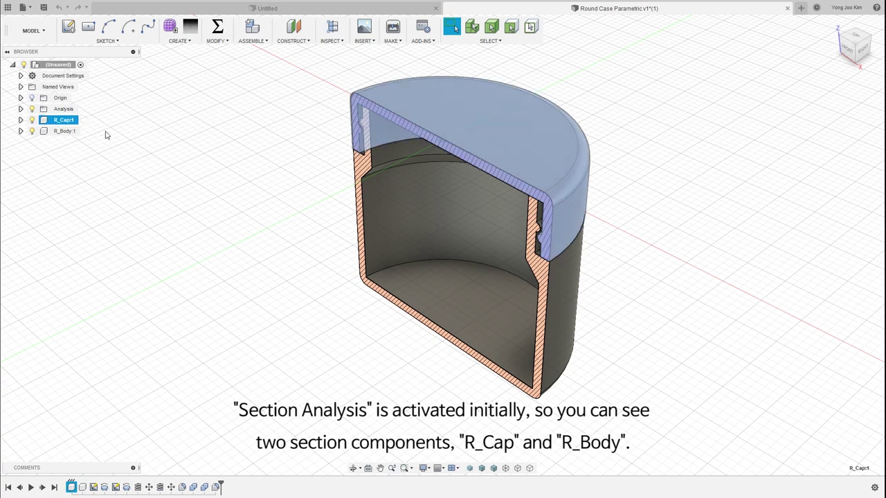
click(66, 132)
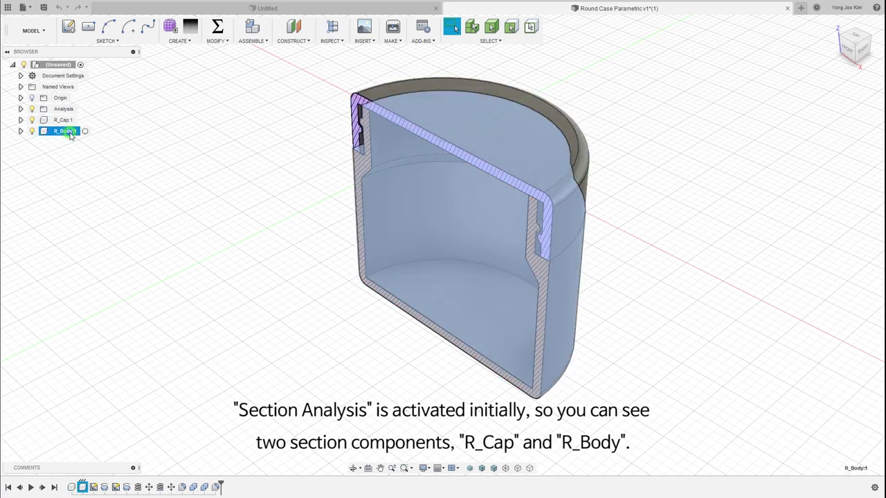
click(346, 323)
Orbit the sectioned case and snap it to the ViewCube FRONT view.
mouse_move(417, 357)
shift+middle_down()
mouse_move(277, 333)
mouse_move(293, 342)
mouse_move(389, 332)
mouse_move(419, 301)
mouse_move(455, 323)
shift+middle_up()
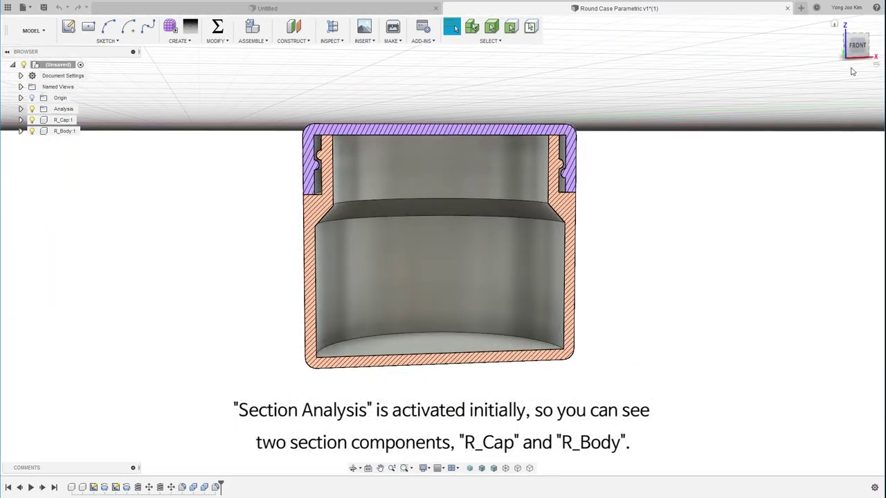
click(856, 46)
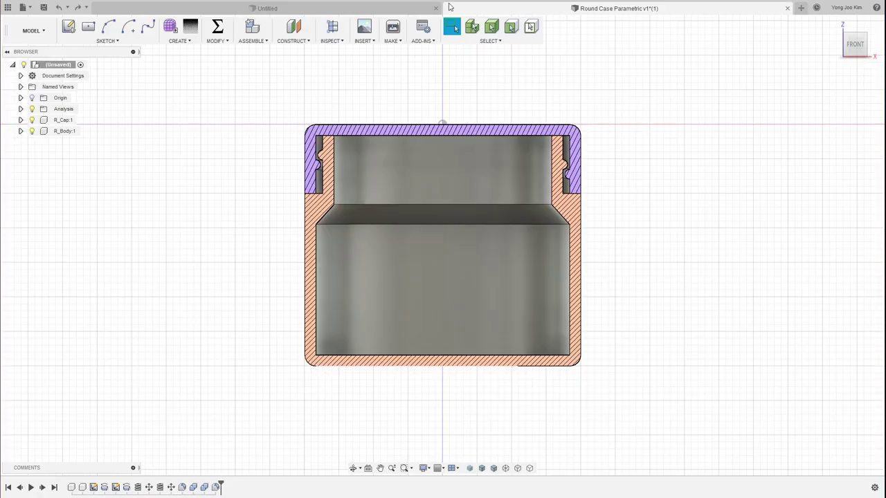
click(216, 40)
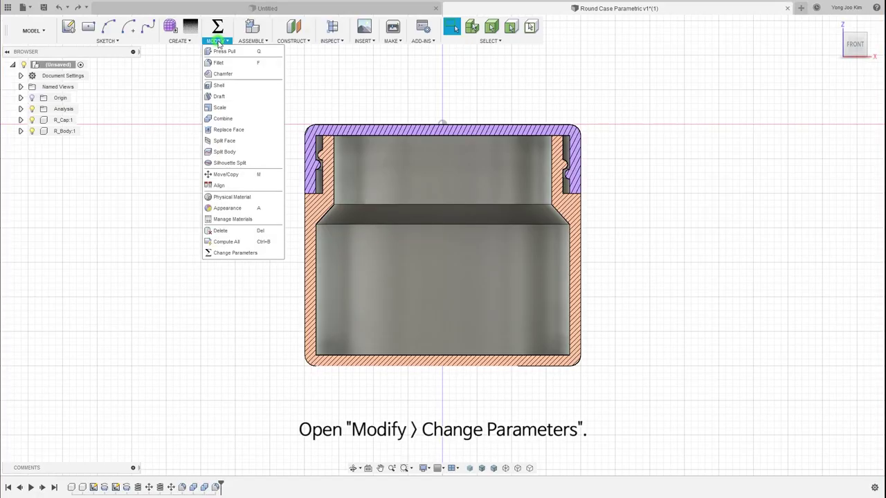
Open Change Parameters and pan the model clear of the Parameters dialog.
click(261, 253)
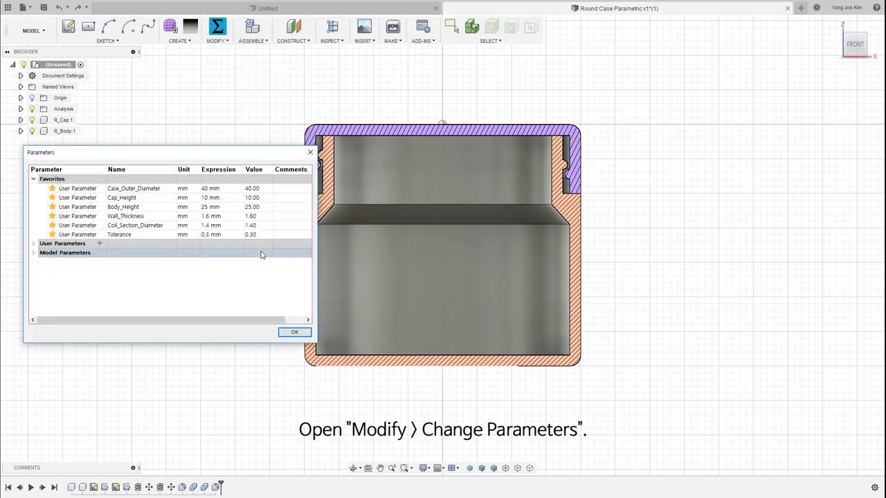
middle_drag(336, 385, 479, 369)
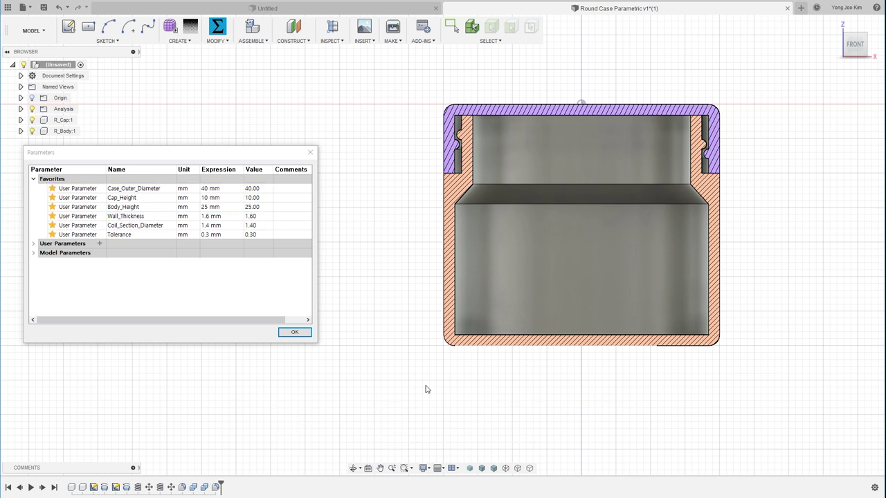
Set Case_Outer_Diameter to 50 mm and Body_Height to 35 mm.
double_click(212, 191)
text(50)
key(Return)
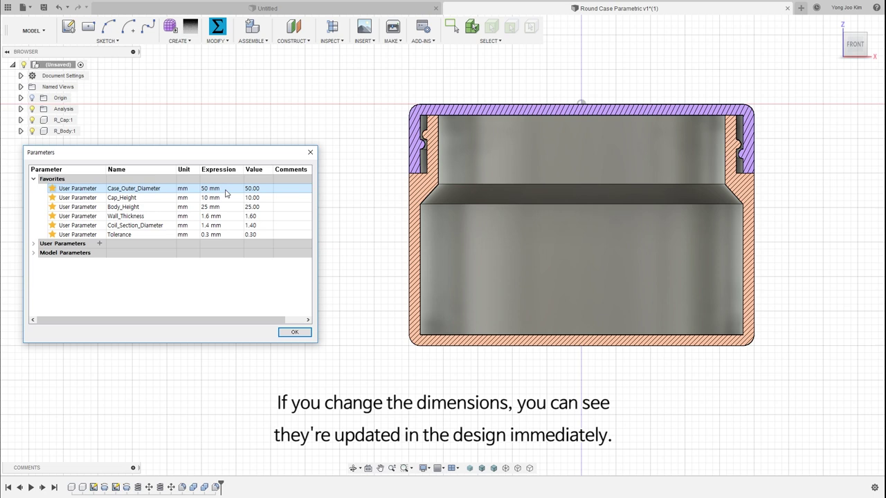
double_click(212, 207)
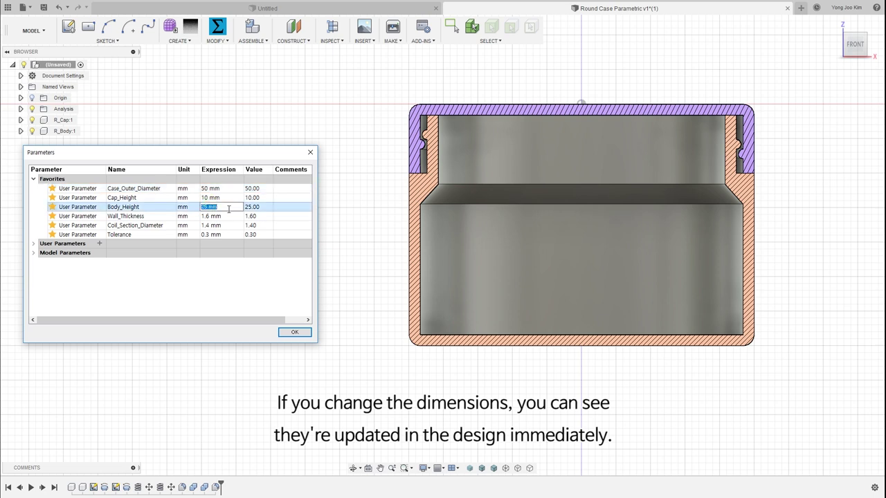
text(35)
key(Return)
Set Wall_Thickness to 2 mm and Coil_Section_Diameter to 2 mm.
click(229, 216)
click(234, 217)
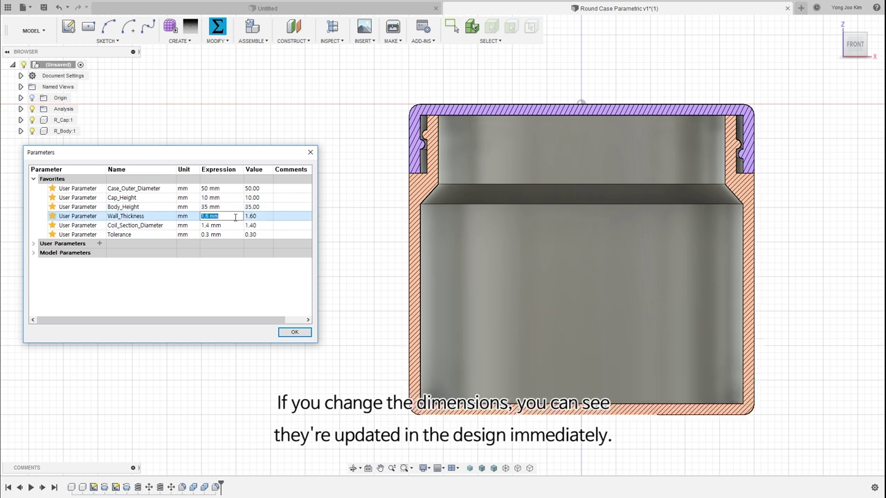
text(2)
key(Return)
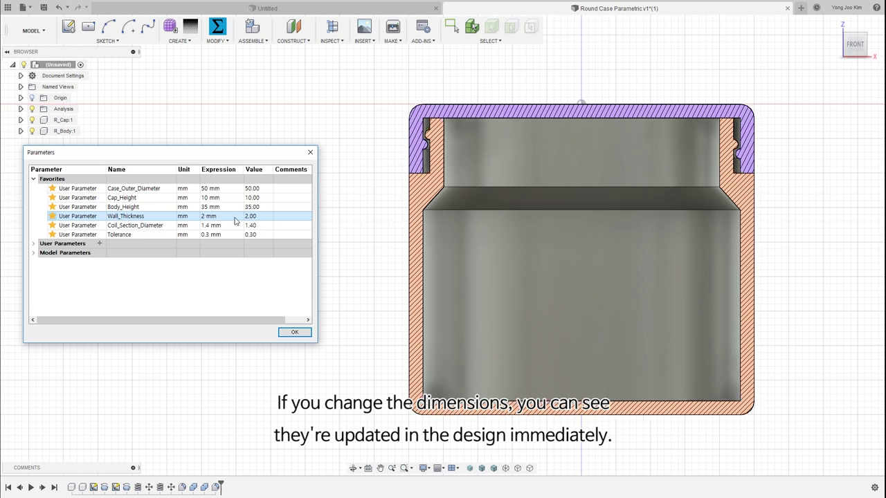
click(230, 225)
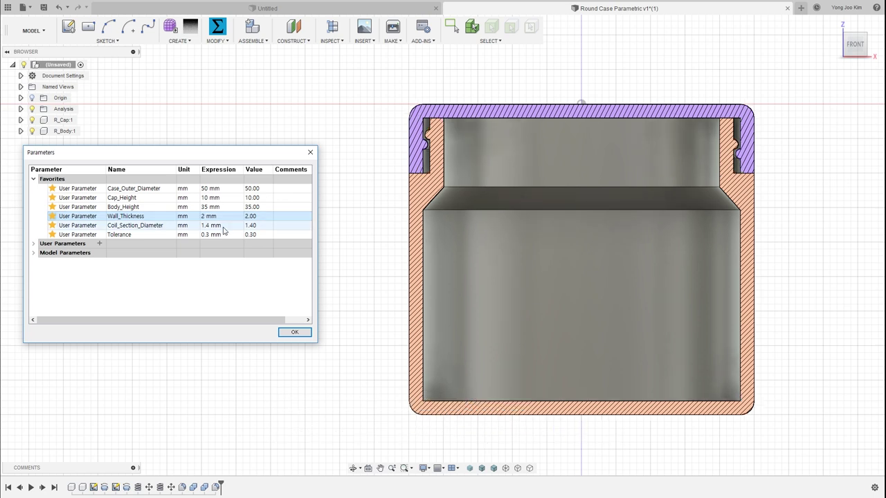
click(230, 225)
text(2)
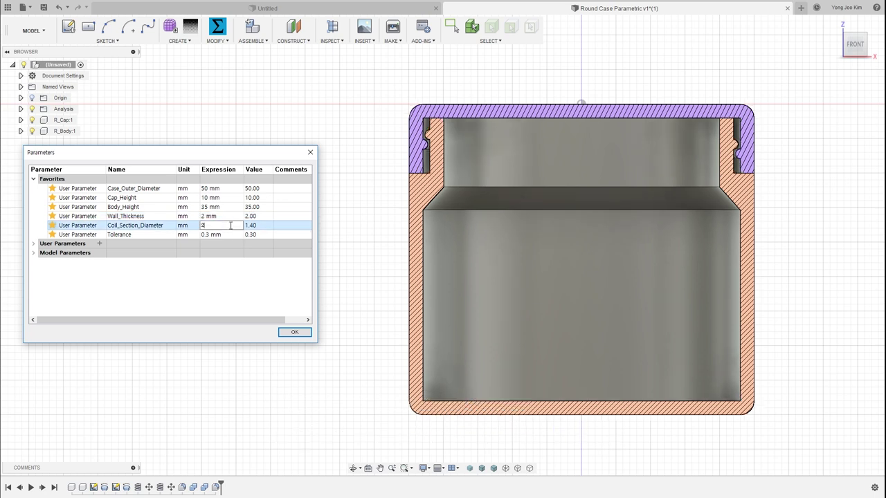
key(Return)
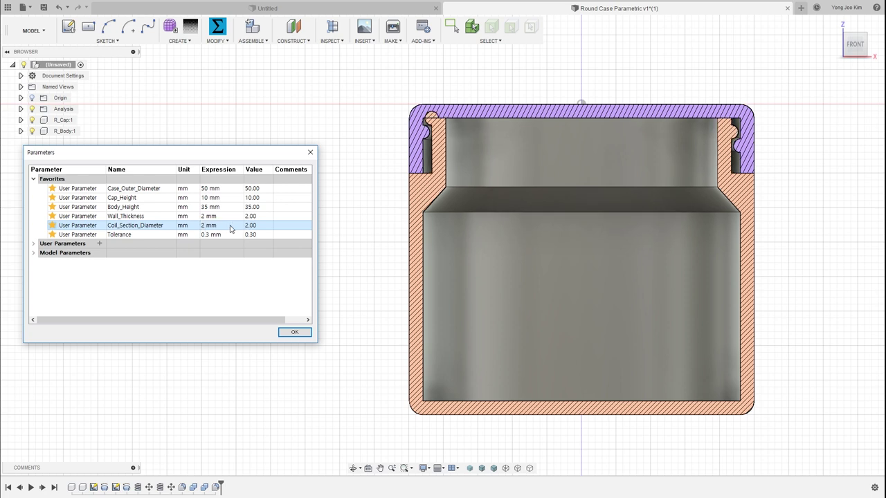
Change the Tolerance expression from 0.3 mm to 0.5 mm.
click(236, 234)
click(237, 234)
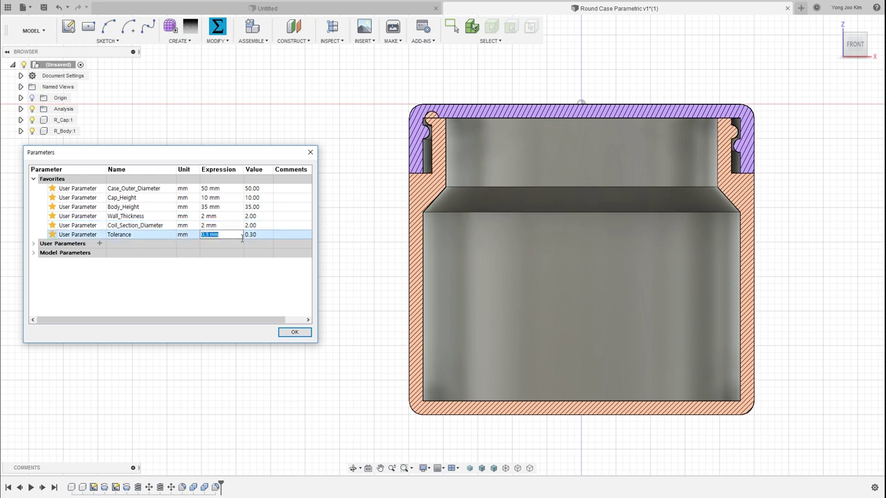
text(0.5)
key(Return)
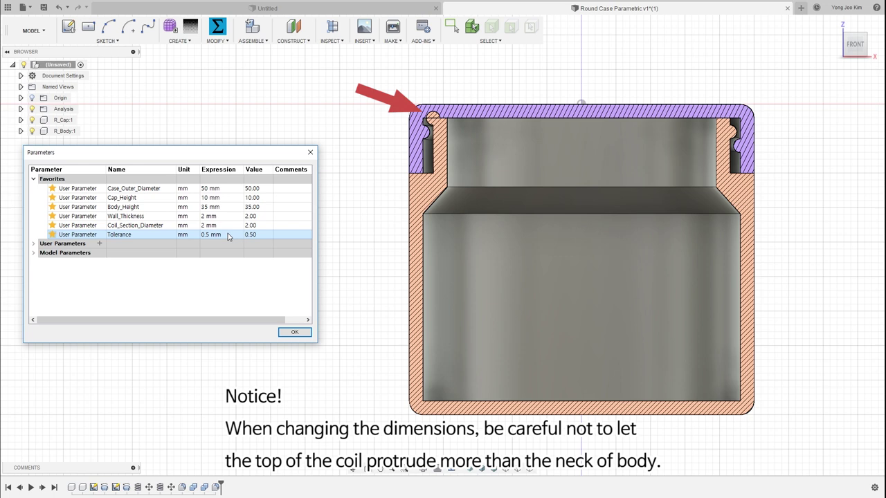
Set Cap_Height to 12 mm, Wall_Thickness to 1.6 mm and Coil_Section_Diameter to 1.4 mm.
click(229, 198)
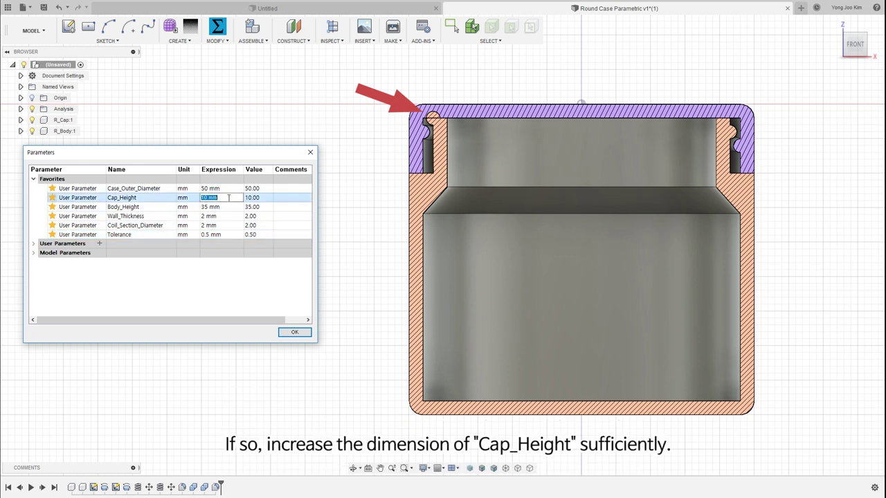
text(12)
key(Return)
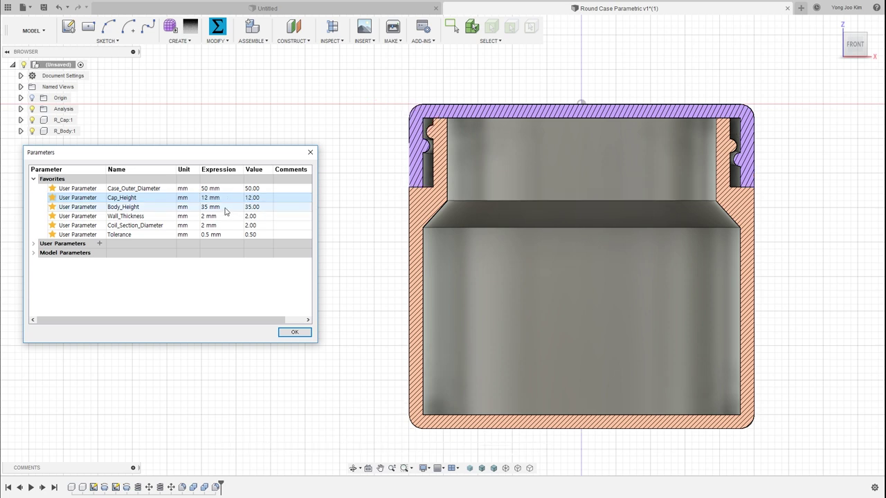
double_click(223, 216)
text(1.6)
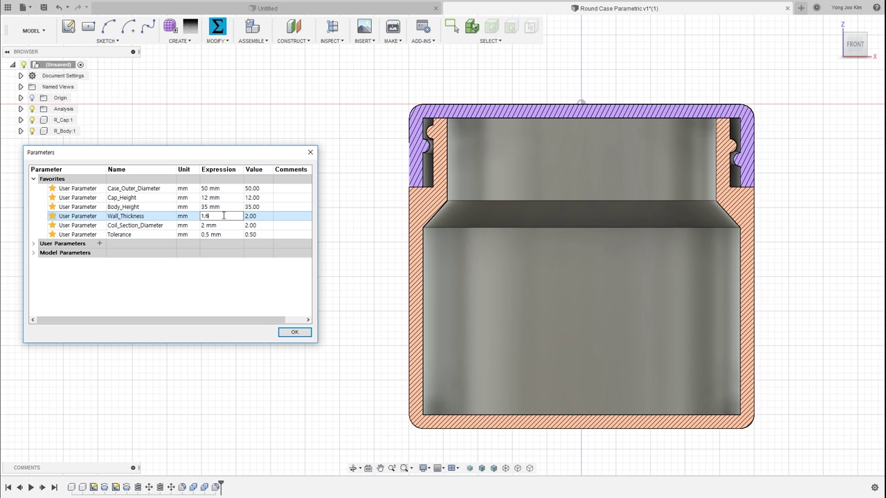
double_click(220, 226)
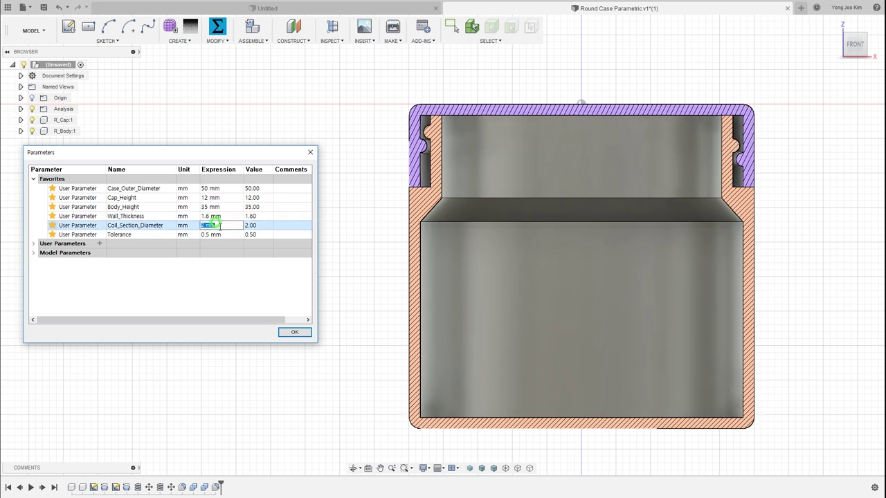
text(1.4)
Set Tolerance back to 0.3 mm and apply the parameter changes.
double_click(230, 235)
text(0.3)
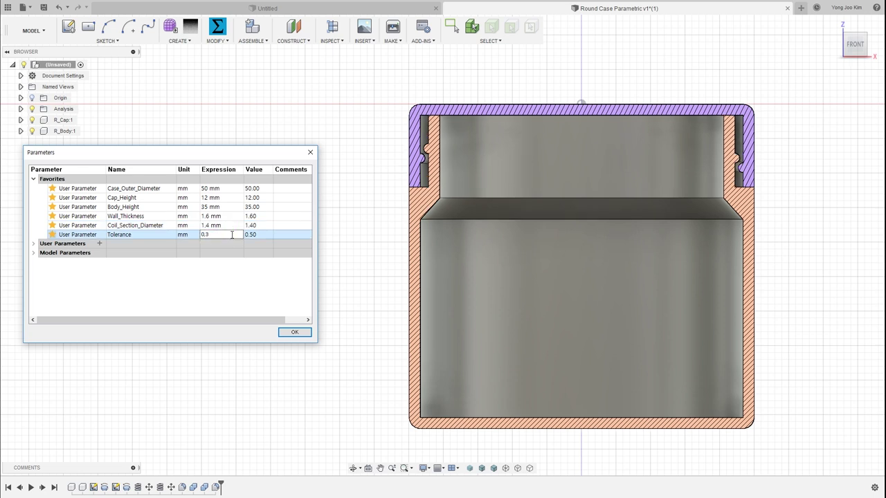
key(Return)
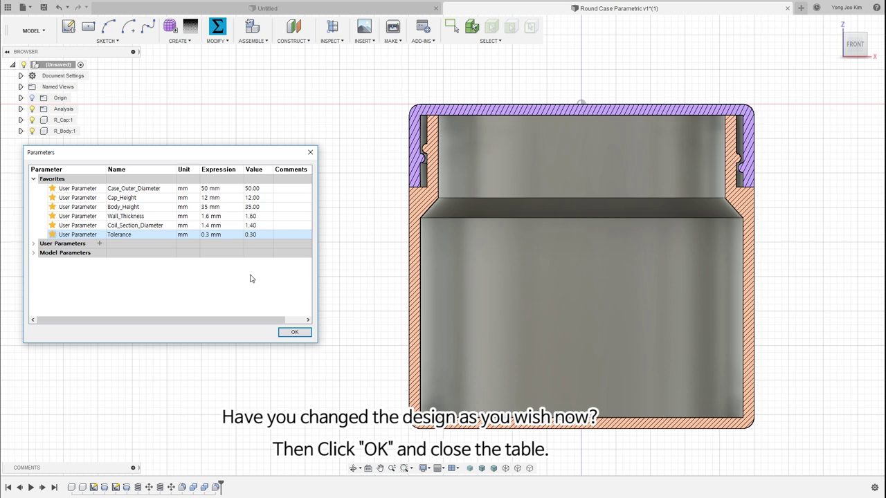
click(295, 332)
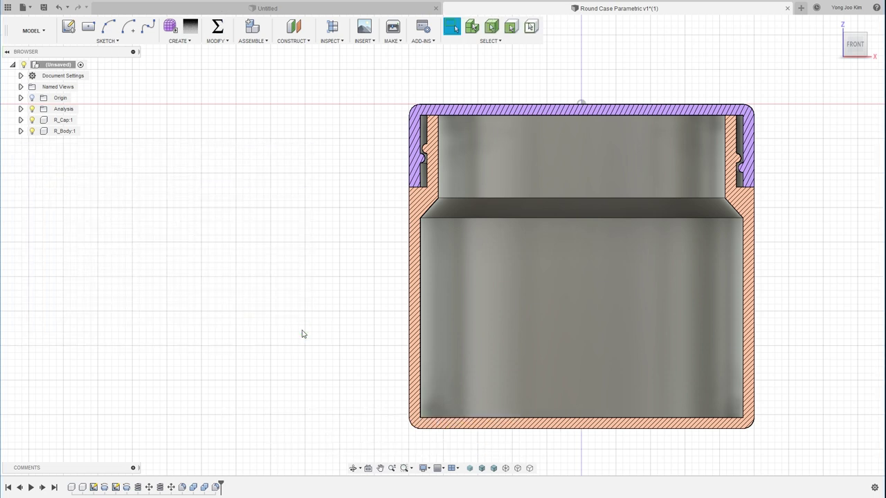
Orbit to an isometric view and start Save As STL for R_Body:1 from the Browser.
mouse_move(302, 330)
middle_down()
mouse_move(279, 336)
mouse_move(231, 320)
mouse_move(260, 302)
mouse_move(221, 310)
middle_up()
key(Escape)
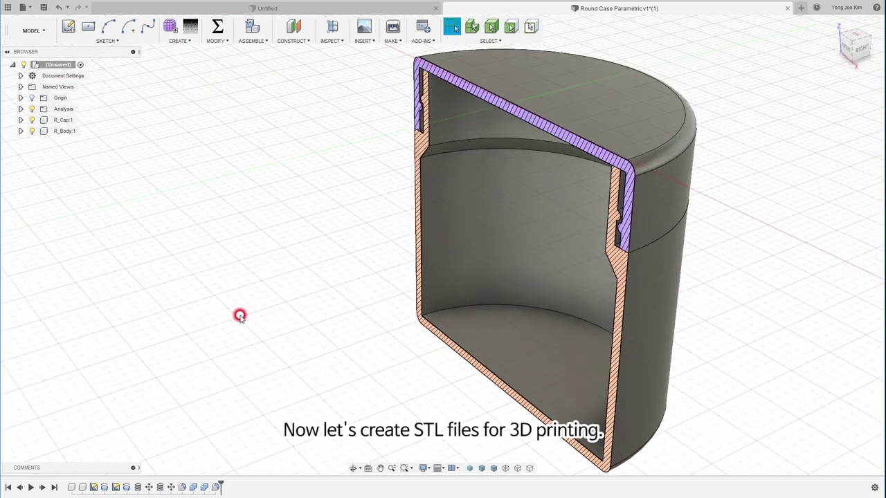
scroll(272, 299, down, 2)
shift+middle_drag(316, 311, 324, 299)
key(Escape)
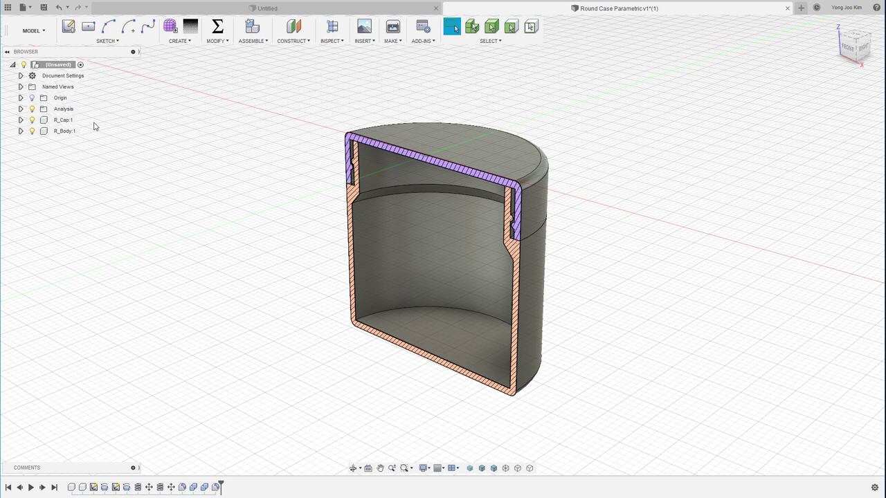
right_click(62, 124)
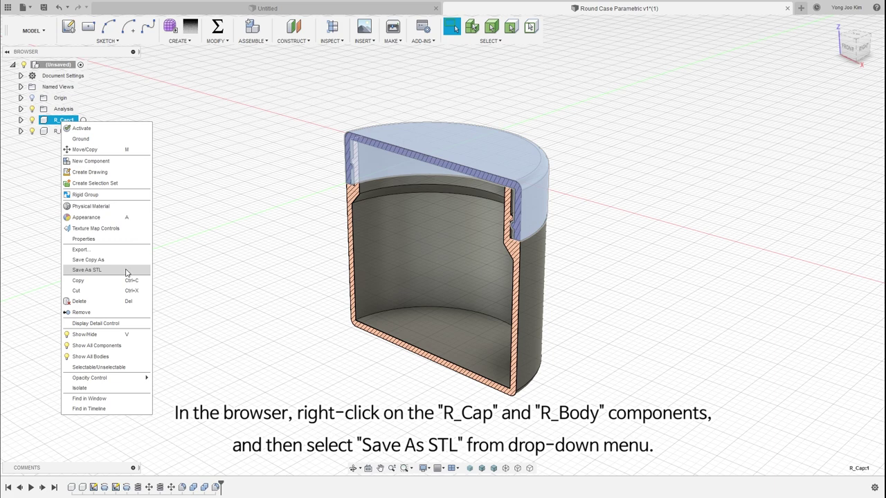
click(200, 231)
right_click(66, 133)
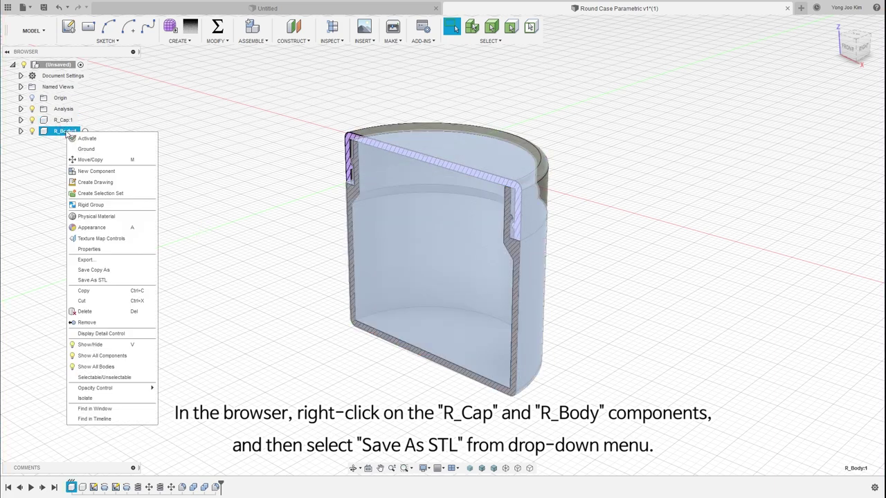
click(132, 280)
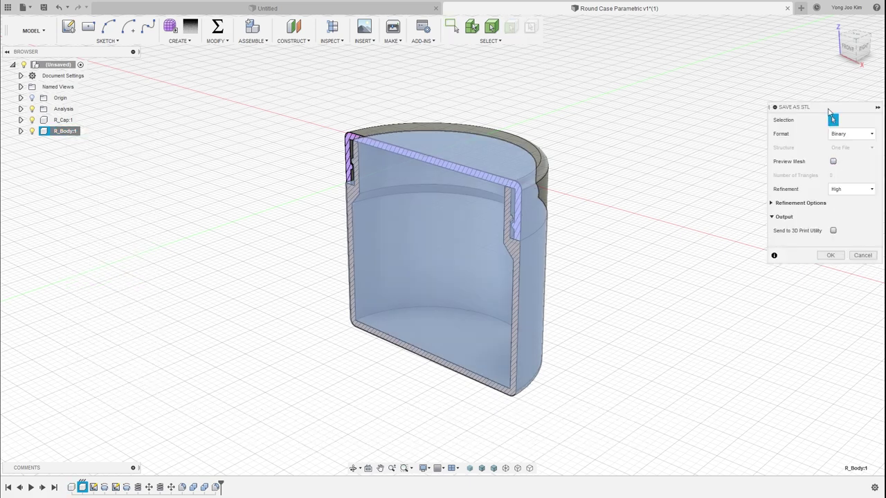
Export R_Body as a binary STL with High refinement, saving R_Body.stl in Downloads.
drag(828, 110, 672, 123)
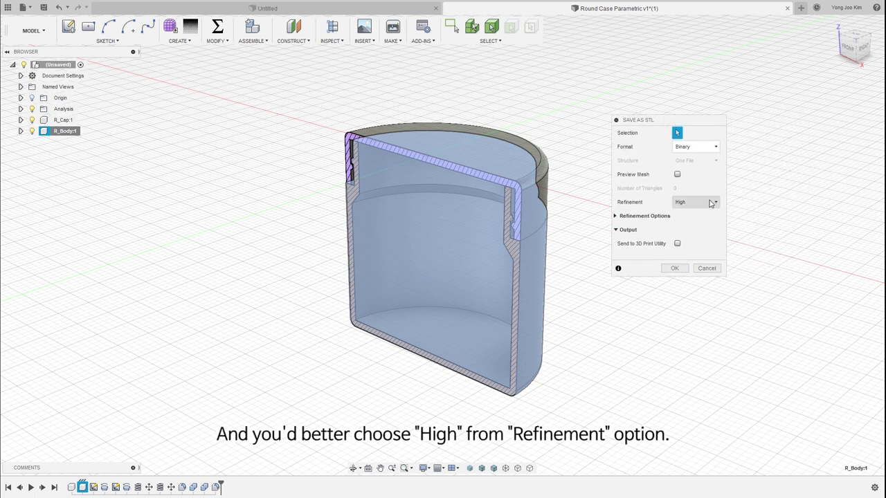
click(714, 204)
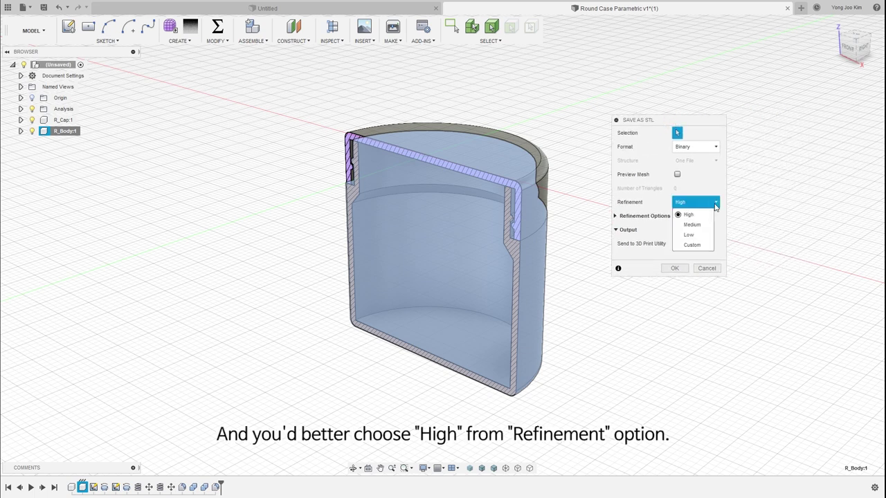
click(716, 204)
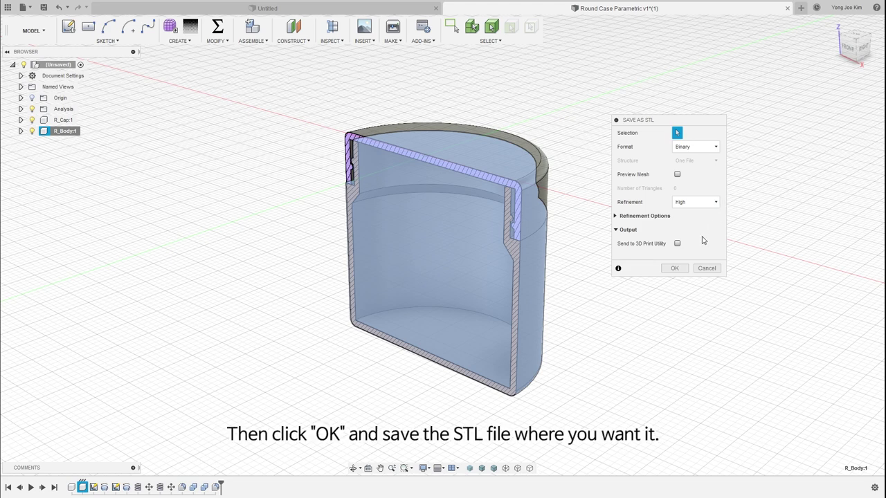
click(674, 268)
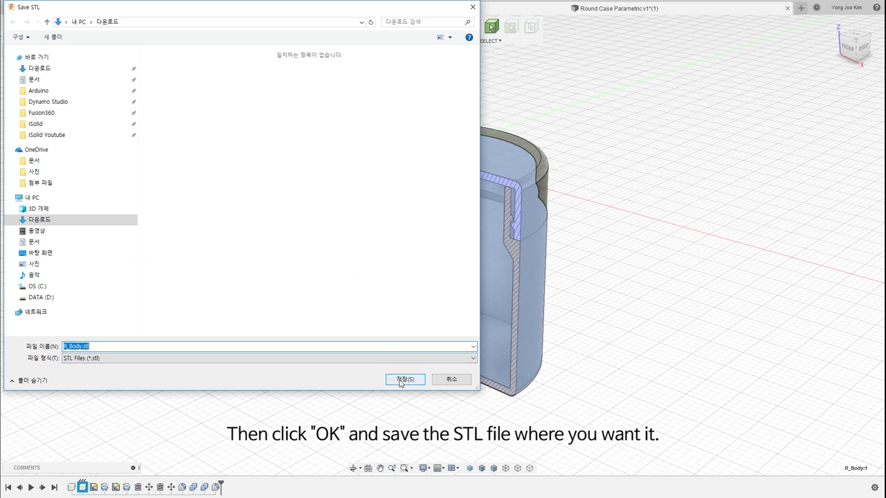
click(400, 384)
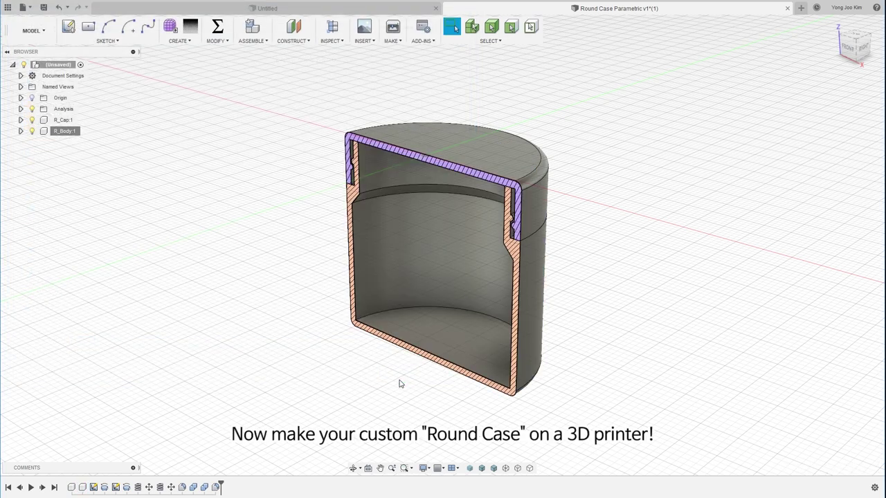